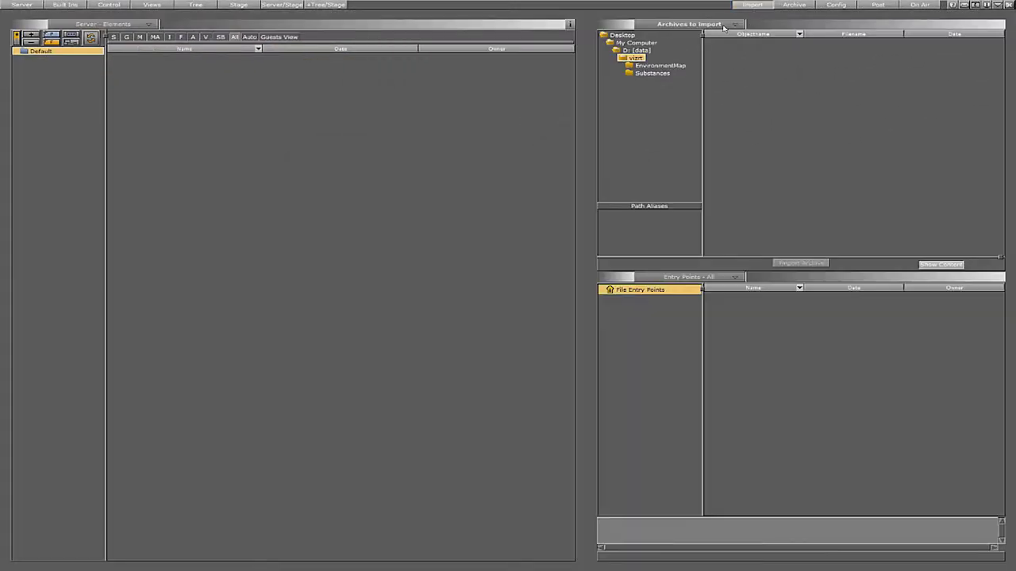
Import circle_pavement, metal_aluminium_brushed, metal_gold and sci_fi_004 from the Substances folder into the server's Default folder.
{"action": "left_click", "coordinate": [700, 27]}
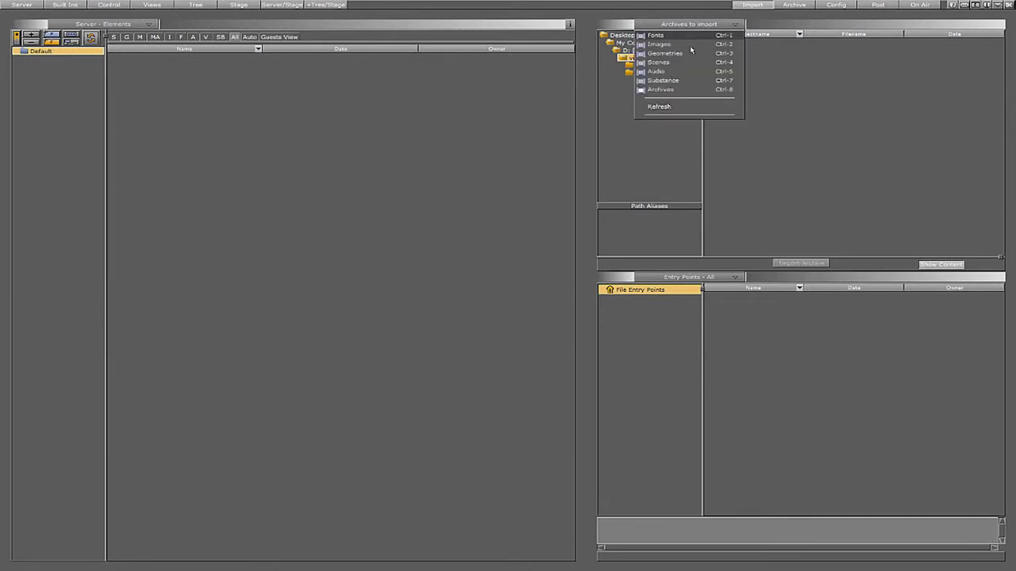
{"action": "left_click", "coordinate": [686, 83]}
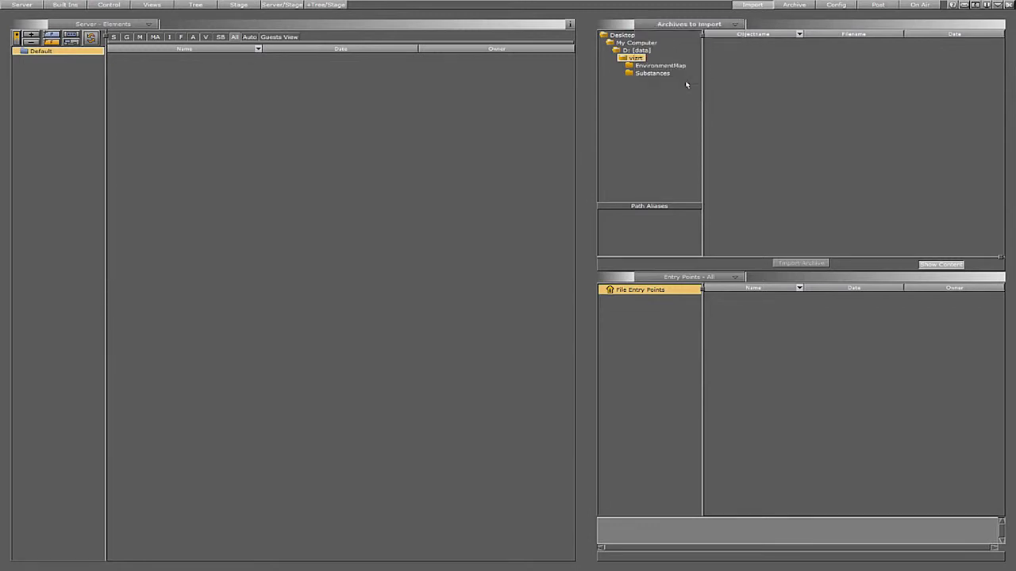
{"action": "left_click", "coordinate": [661, 74]}
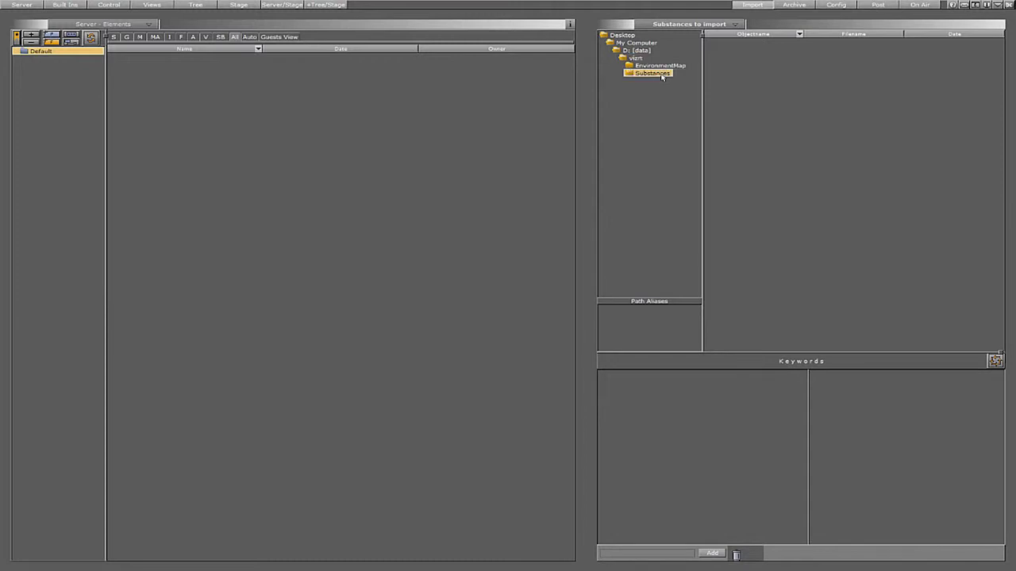
{"action": "left_click", "coordinate": [717, 49]}
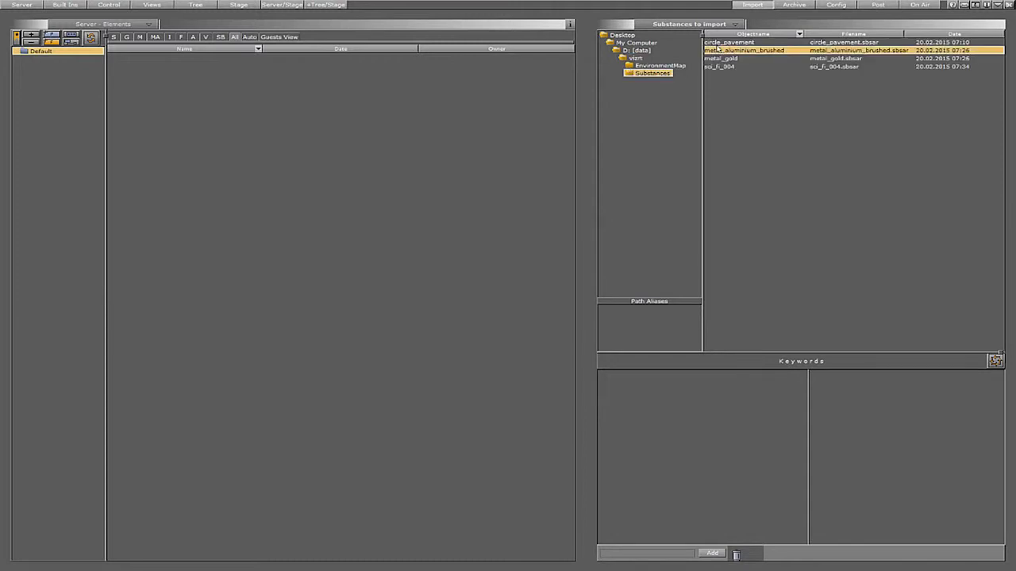
{"action": "left_click", "coordinate": [717, 43]}
{"action": "left_click", "coordinate": [718, 67], "text": "shift"}
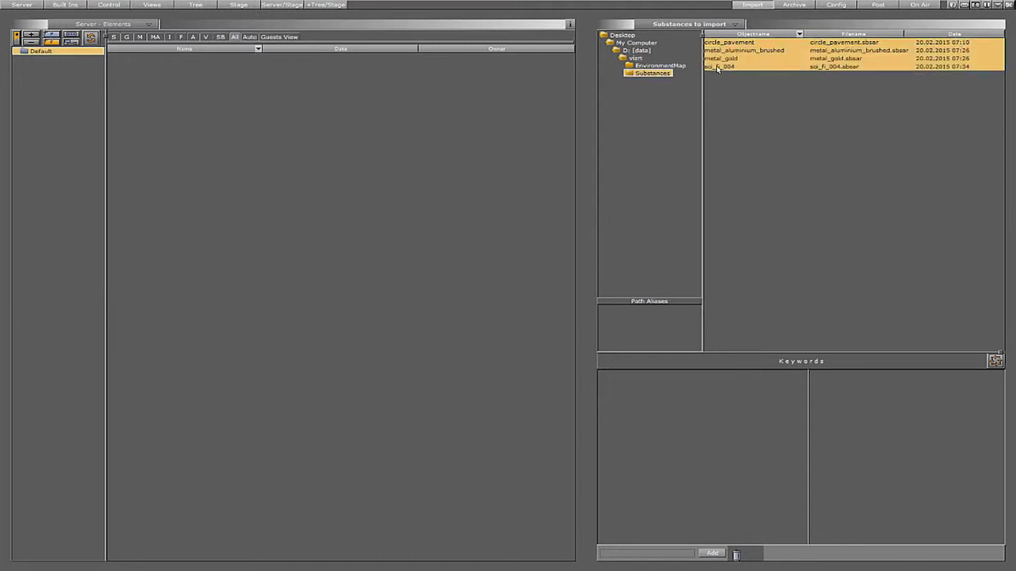
{"action": "left_click_drag", "start_coordinate": [718, 68], "coordinate": [495, 138]}
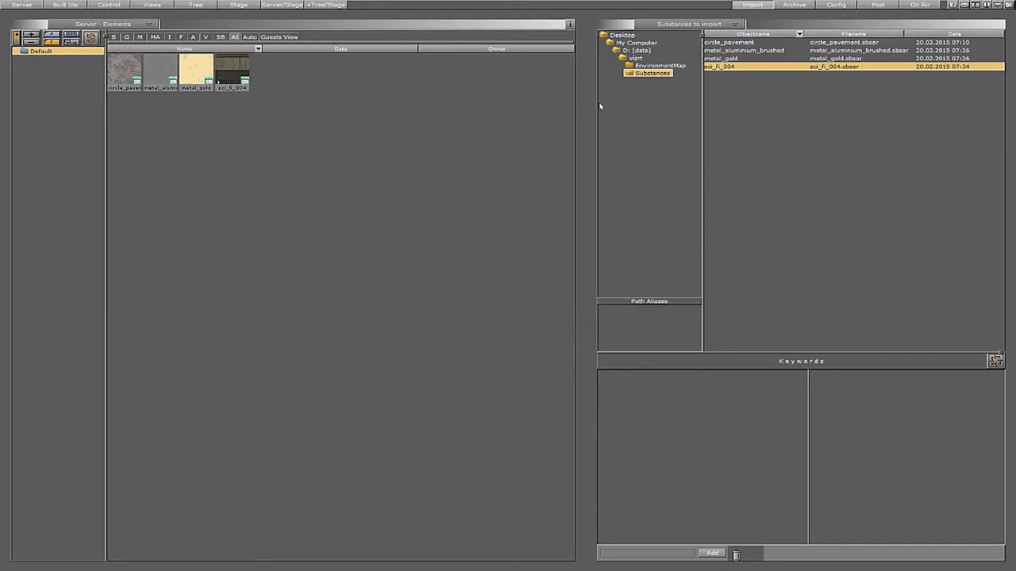
Import the Environment_Map_house image from the EnvironmentMap folder into the server.
{"action": "left_click", "coordinate": [649, 66]}
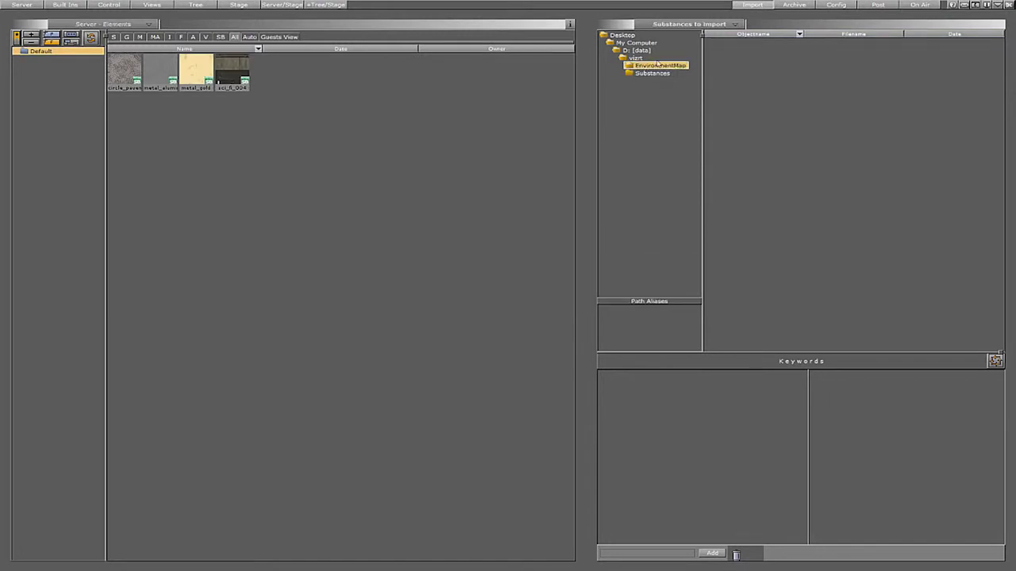
{"action": "left_click", "coordinate": [682, 28]}
{"action": "left_click", "coordinate": [672, 44]}
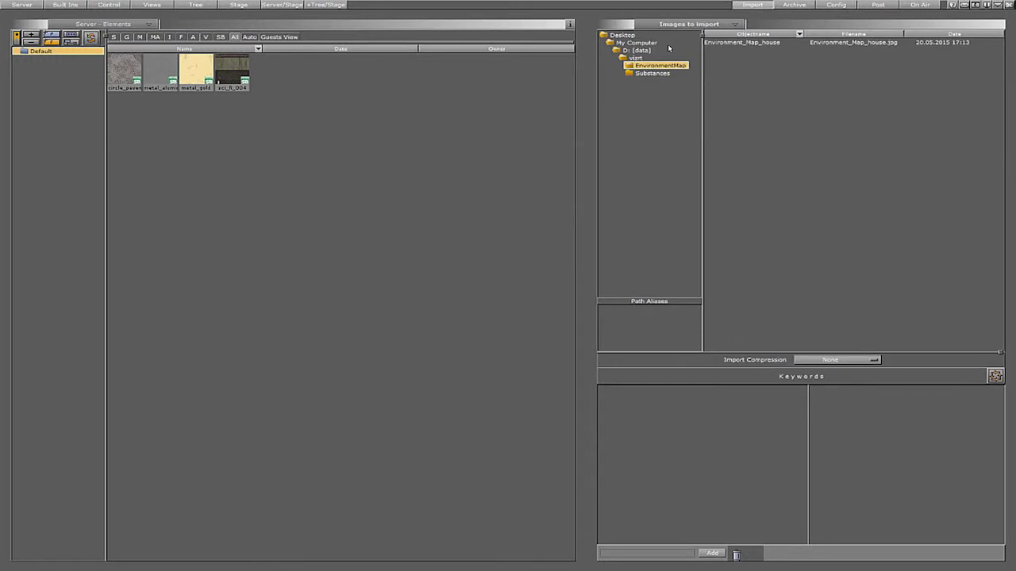
{"action": "left_click_drag", "start_coordinate": [719, 47], "coordinate": [431, 99]}
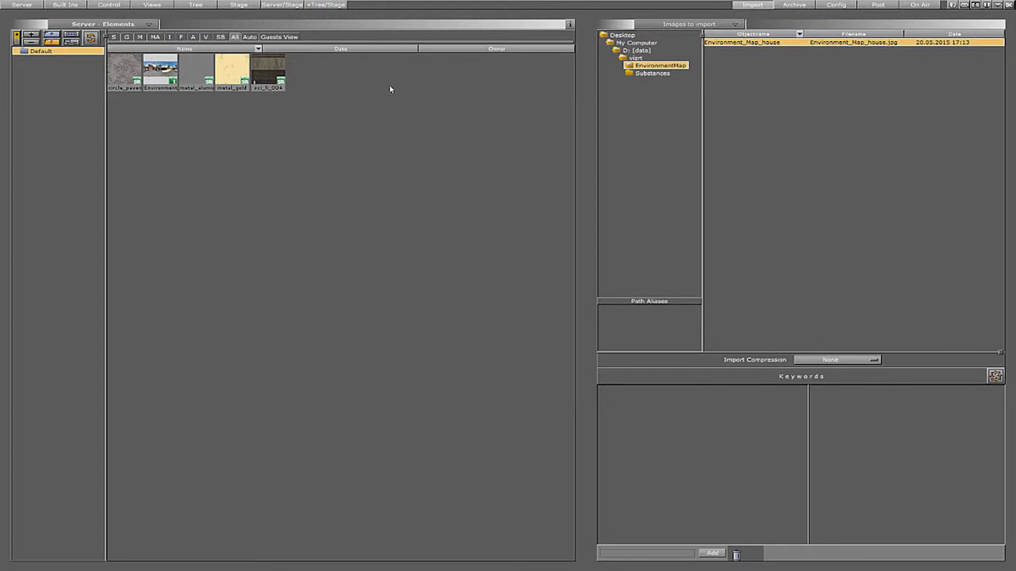
Check the server's Substance, Image and All filters, then return to the scene-building workspace.
{"action": "left_click", "coordinate": [221, 37]}
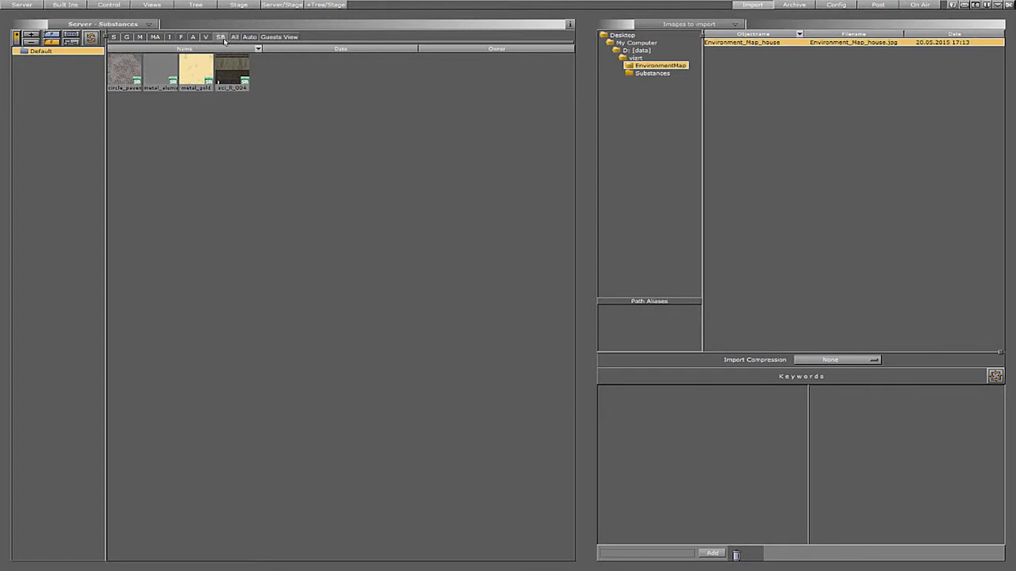
{"action": "left_click", "coordinate": [170, 37]}
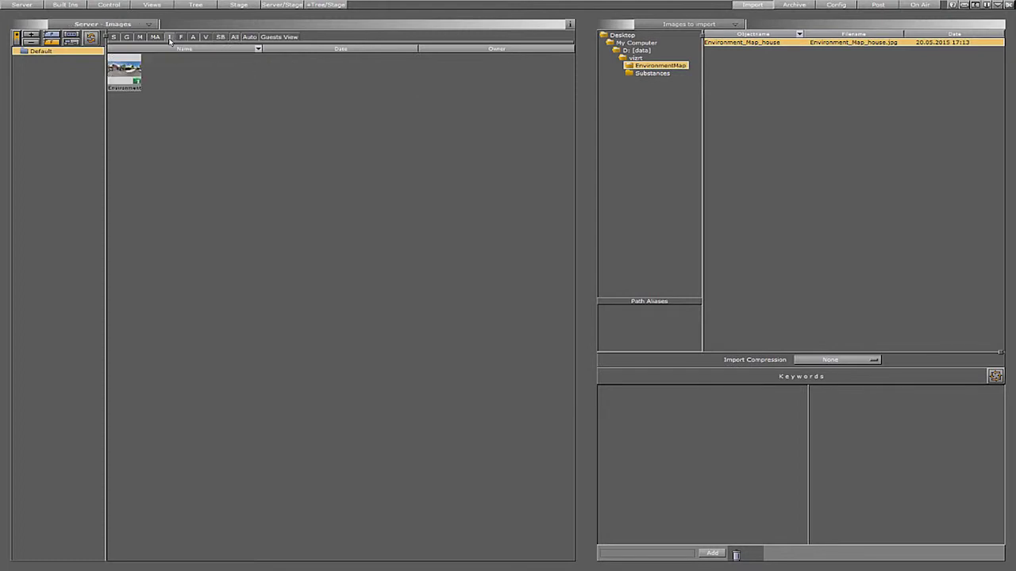
{"action": "left_click", "coordinate": [234, 37]}
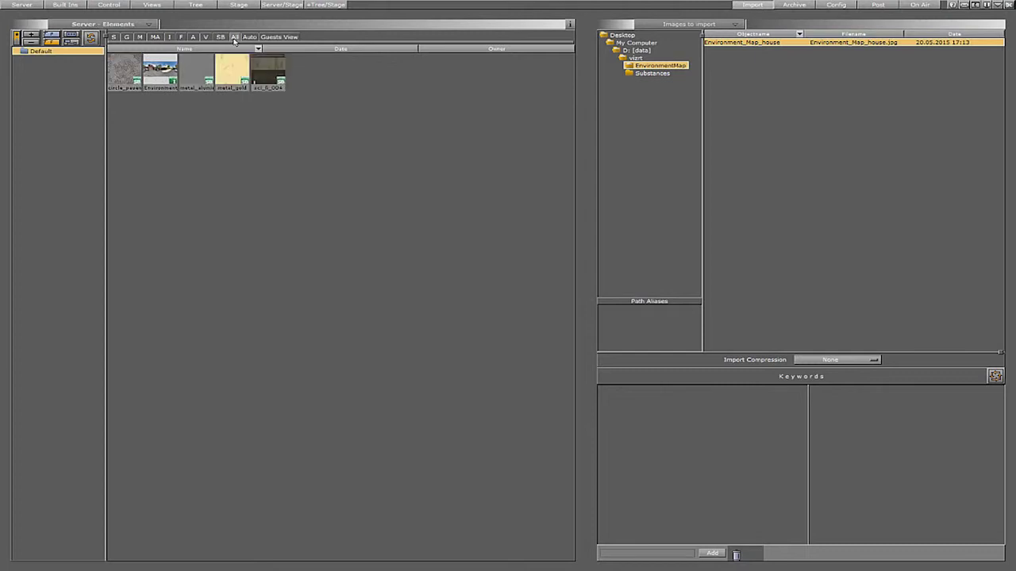
{"action": "left_click", "coordinate": [23, 5]}
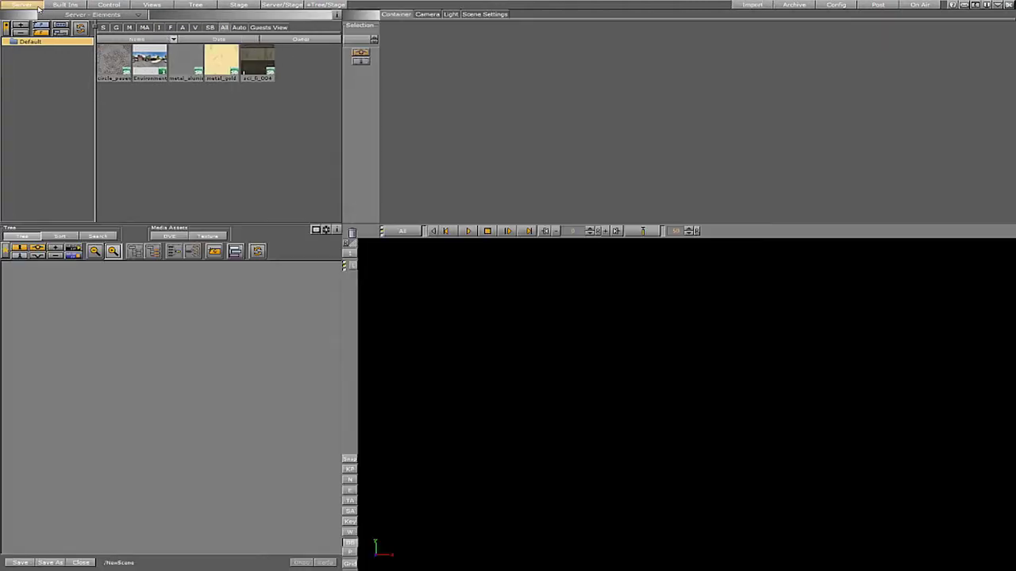
Add a group holding a built-in GP Sphere and scale it in X to about 2.63.
{"action": "left_click", "coordinate": [215, 251]}
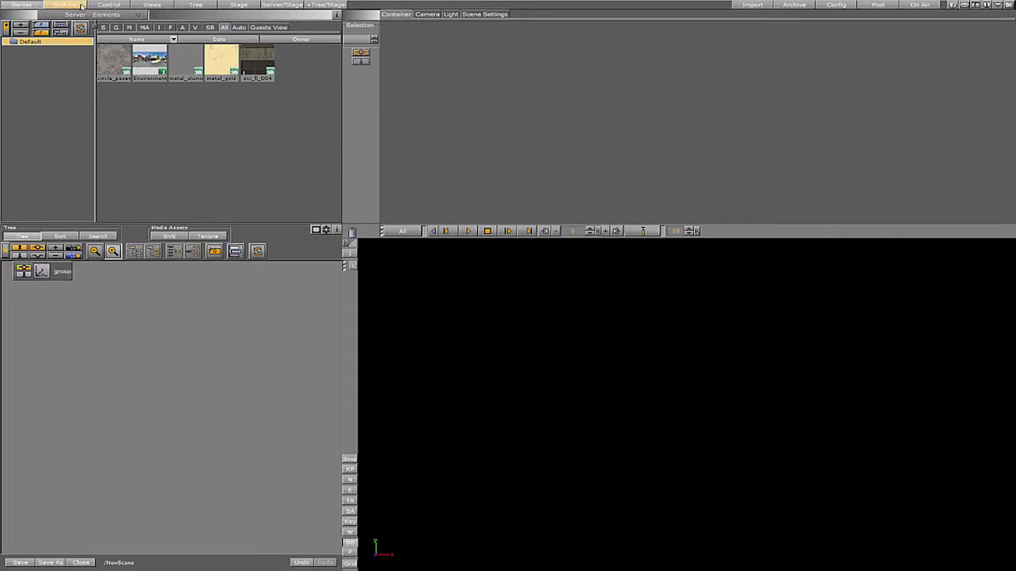
{"action": "left_click", "coordinate": [82, 6]}
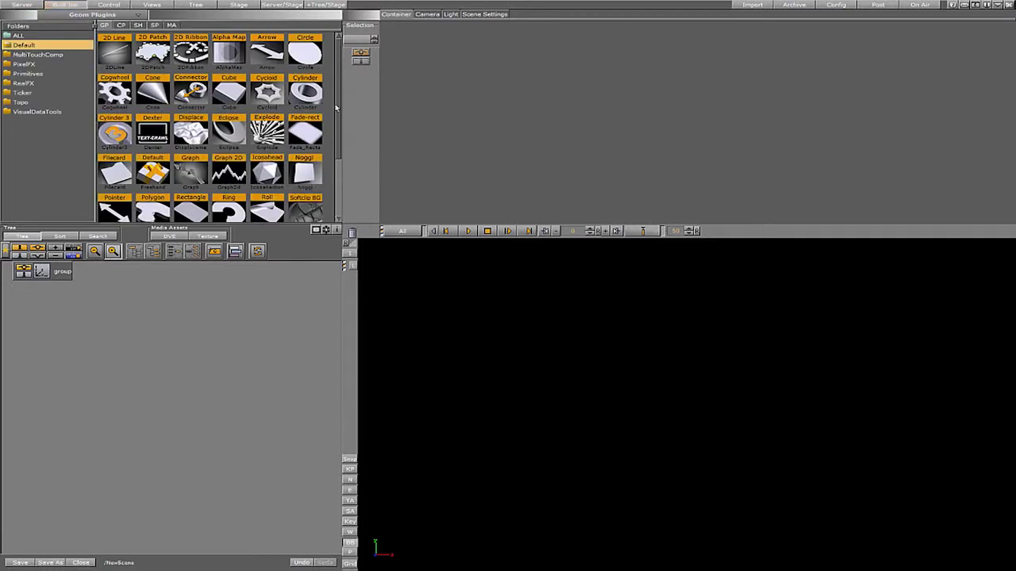
{"action": "left_click_drag", "start_coordinate": [338, 112], "coordinate": [336, 167]}
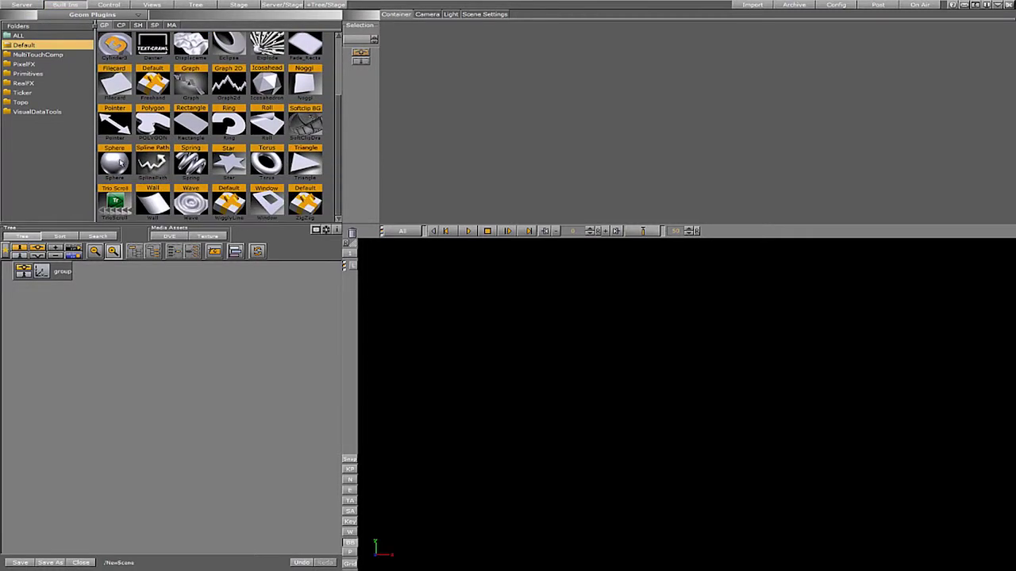
{"action": "left_click_drag", "start_coordinate": [119, 163], "coordinate": [59, 272]}
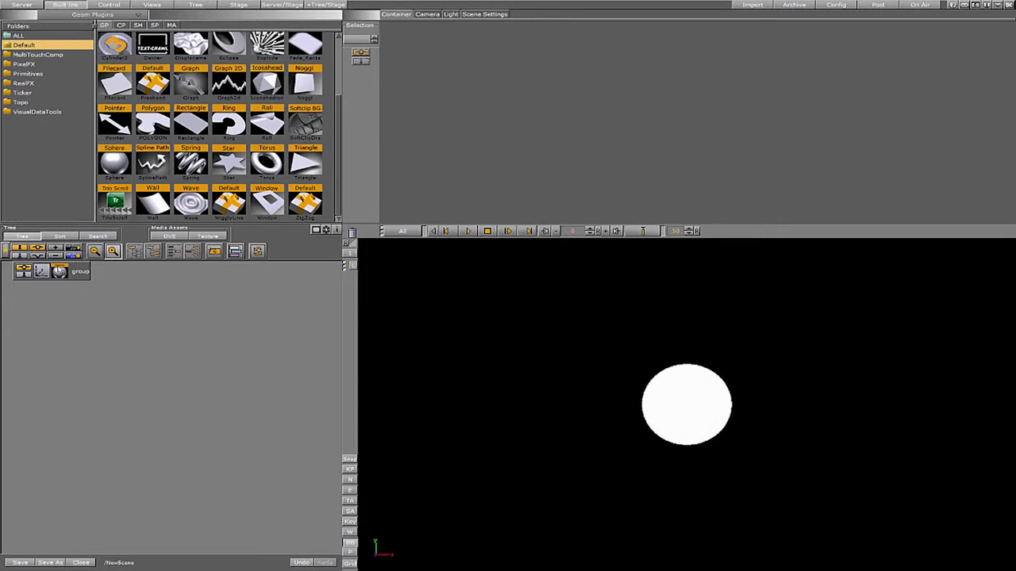
{"action": "left_click", "coordinate": [58, 271]}
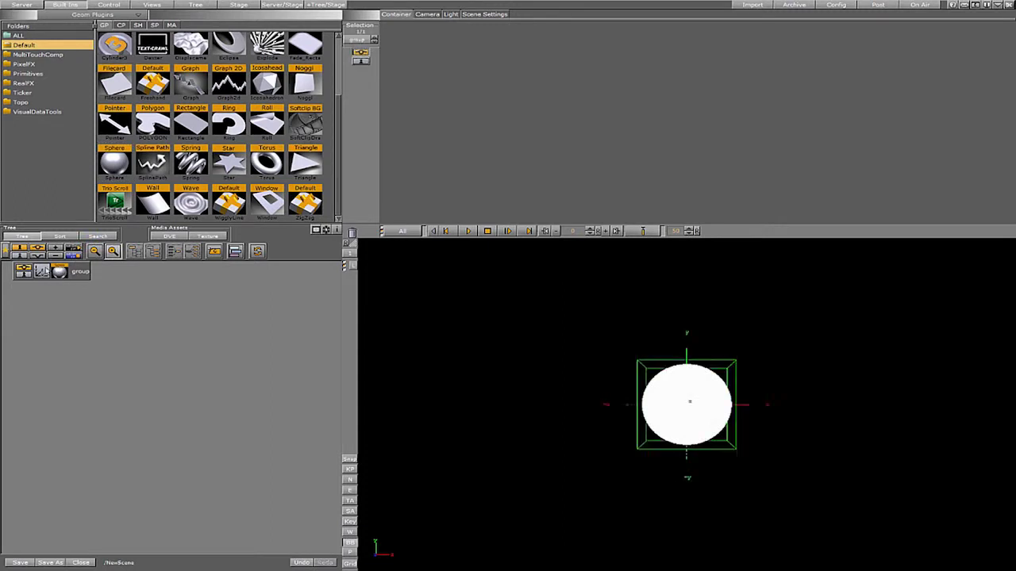
{"action": "left_click_drag", "start_coordinate": [422, 150], "coordinate": [508, 150]}
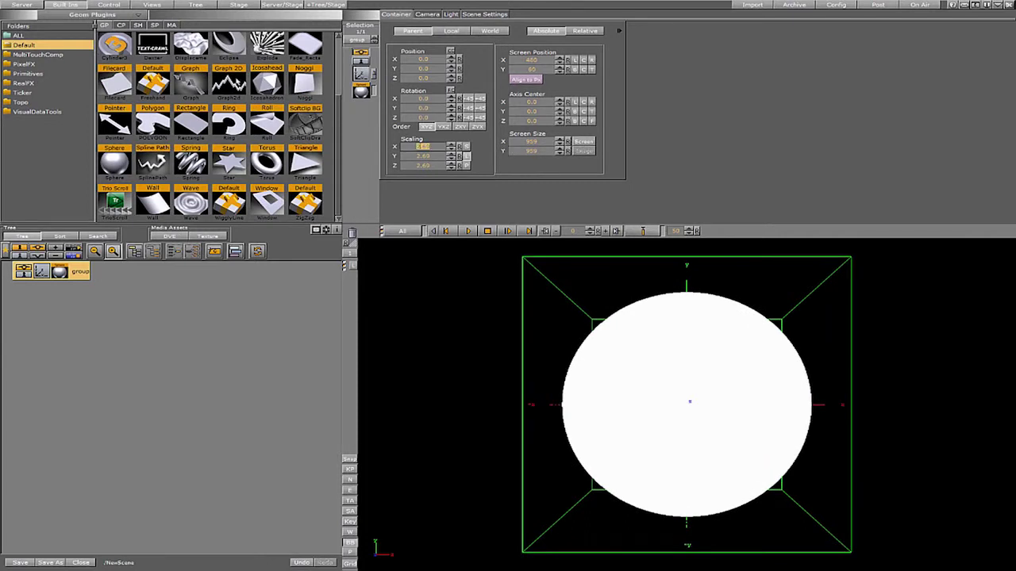
Apply the built-in Substances texture shader to the sphere's group and open its SubstanceShader settings.
{"action": "left_click", "coordinate": [139, 25]}
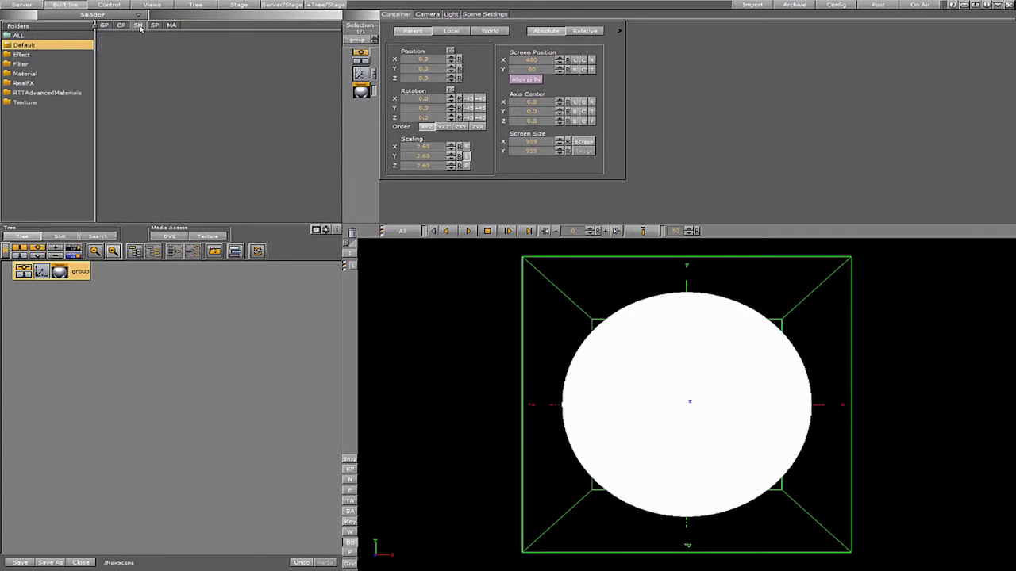
{"action": "left_click", "coordinate": [51, 105]}
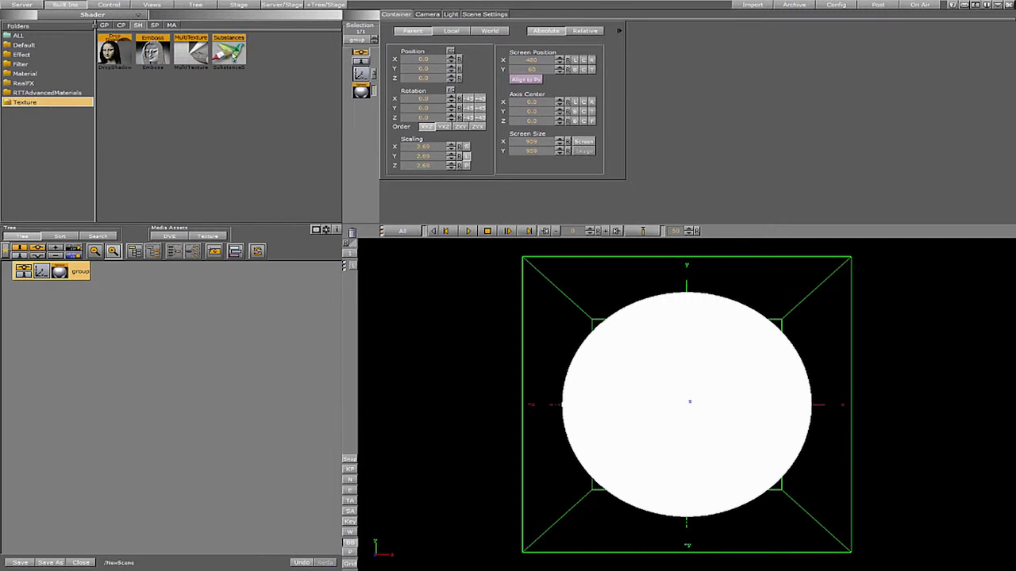
{"action": "mouse_move", "coordinate": [229, 52]}
{"action": "left_mouse_down"}
{"action": "mouse_move", "coordinate": [230, 70]}
{"action": "mouse_move", "coordinate": [178, 168]}
{"action": "mouse_move", "coordinate": [84, 272]}
{"action": "left_mouse_up"}
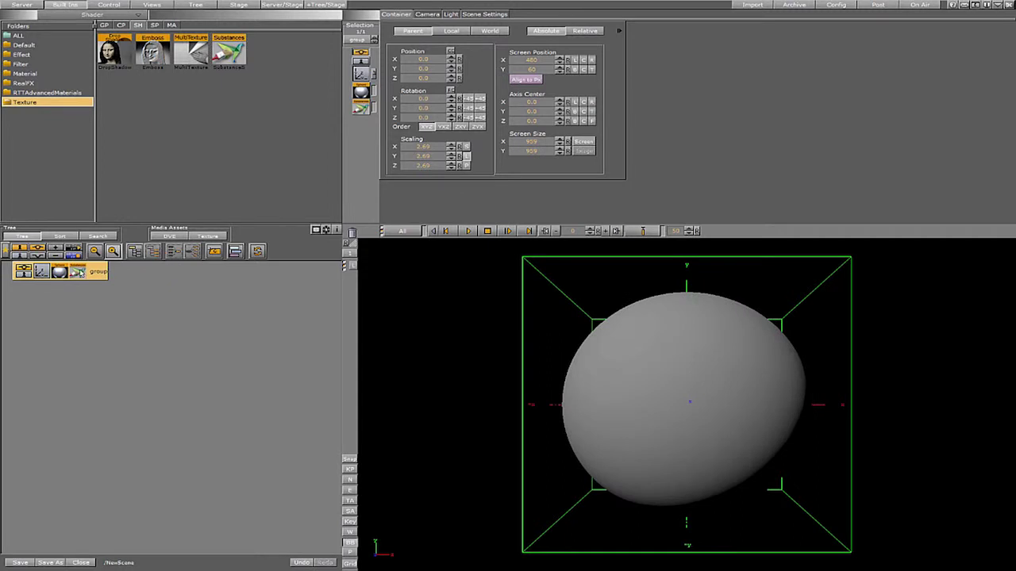
{"action": "left_click", "coordinate": [361, 106]}
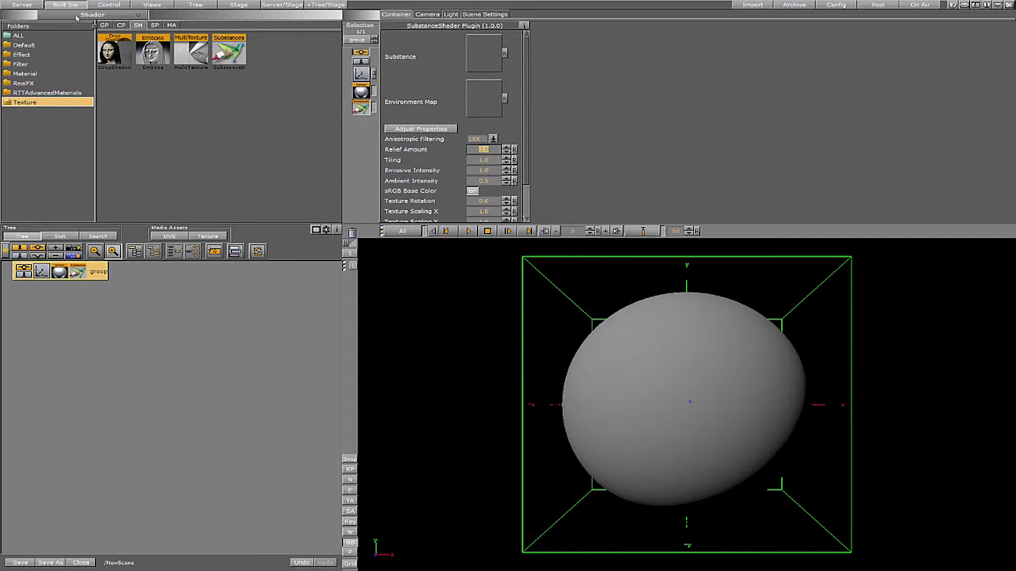
Assign the metal_gold substance from the server to the shader's Substance slot.
{"action": "left_click", "coordinate": [32, 6]}
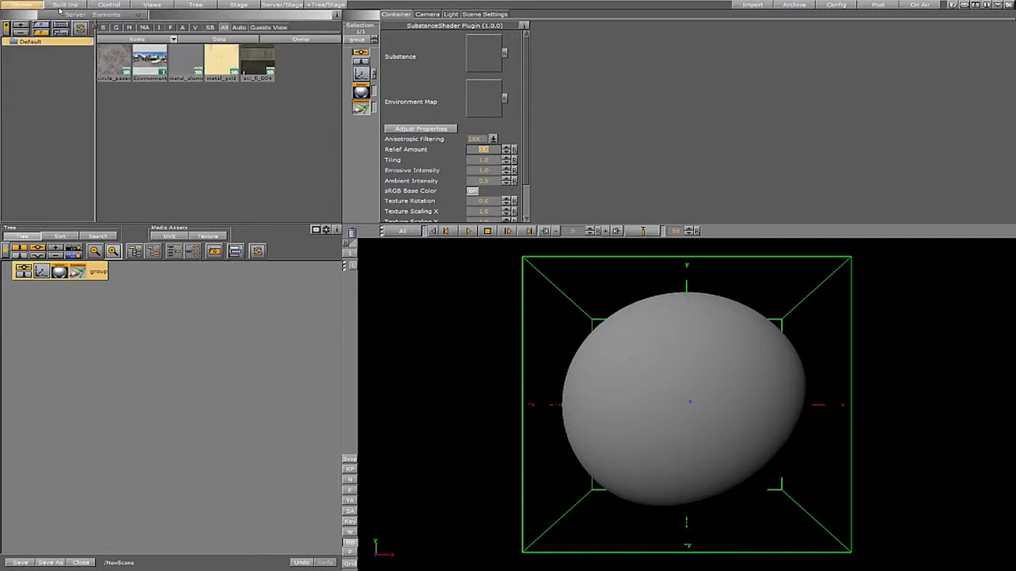
{"action": "left_click", "coordinate": [210, 27]}
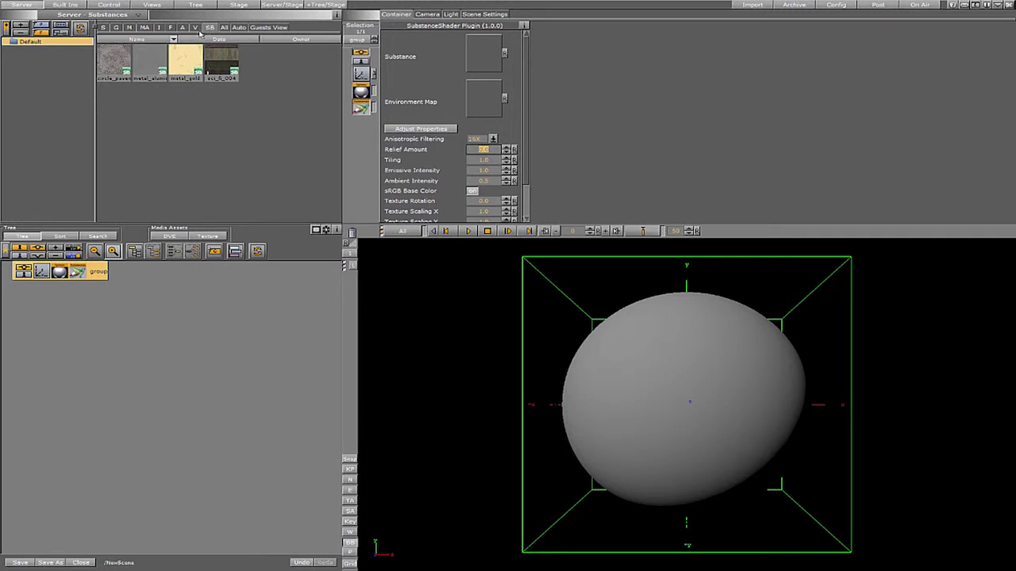
{"action": "left_click_drag", "start_coordinate": [189, 65], "coordinate": [477, 57]}
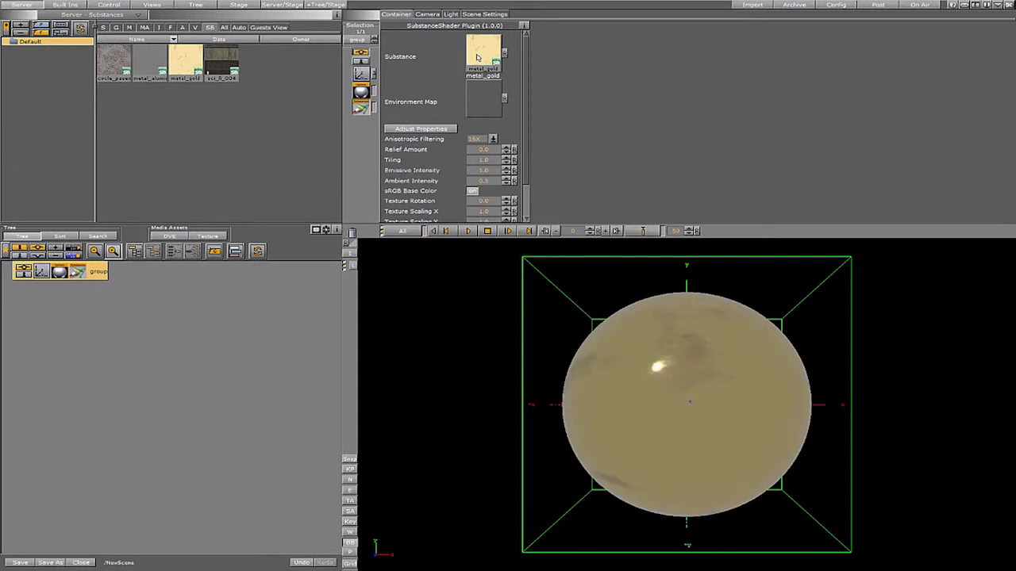
Set Environment_Map_house as the environment map and rotate the group to view the reflections.
{"action": "left_click", "coordinate": [160, 29]}
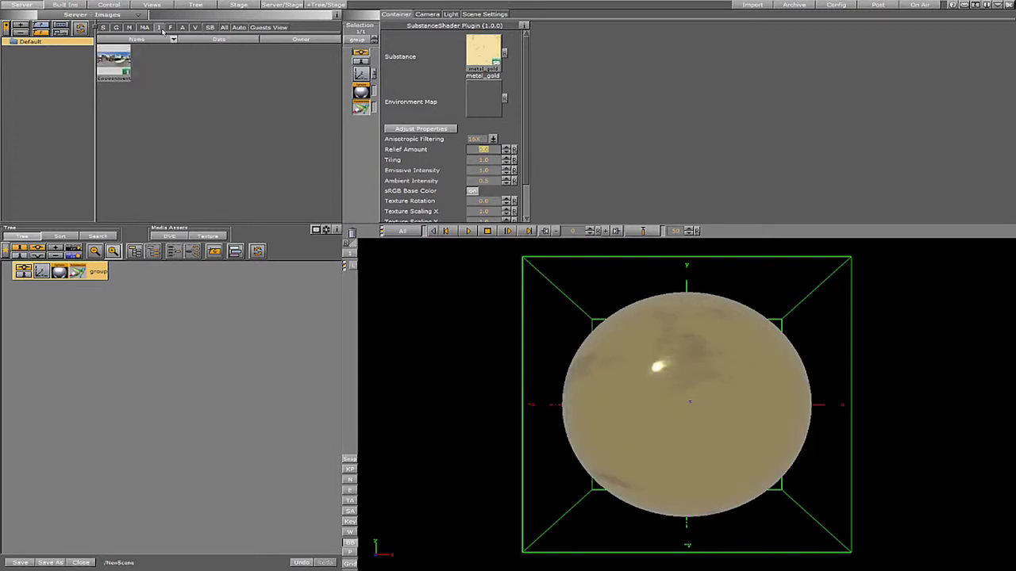
{"action": "left_click_drag", "start_coordinate": [111, 65], "coordinate": [483, 96]}
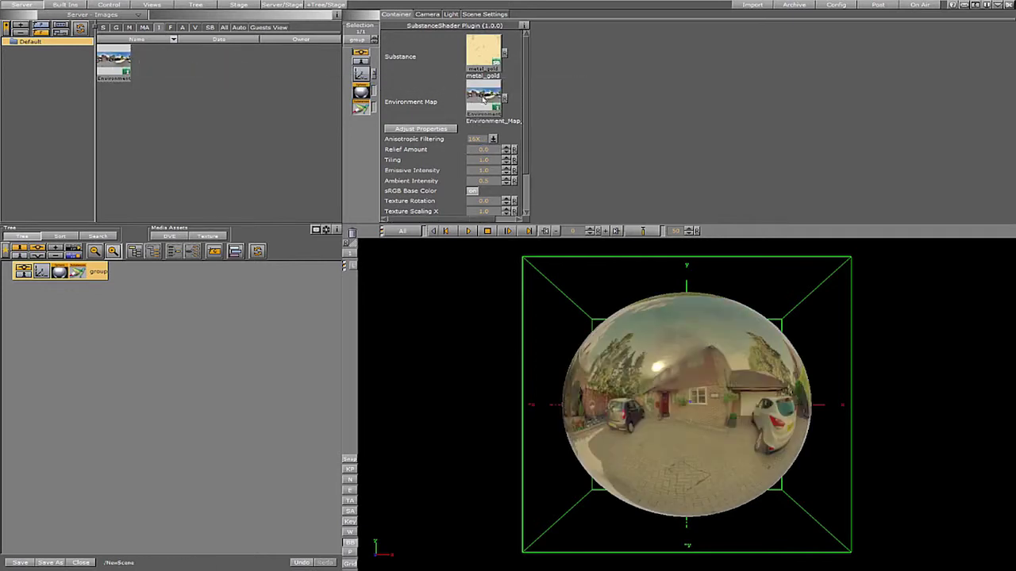
{"action": "left_click_drag", "start_coordinate": [708, 379], "coordinate": [650, 388]}
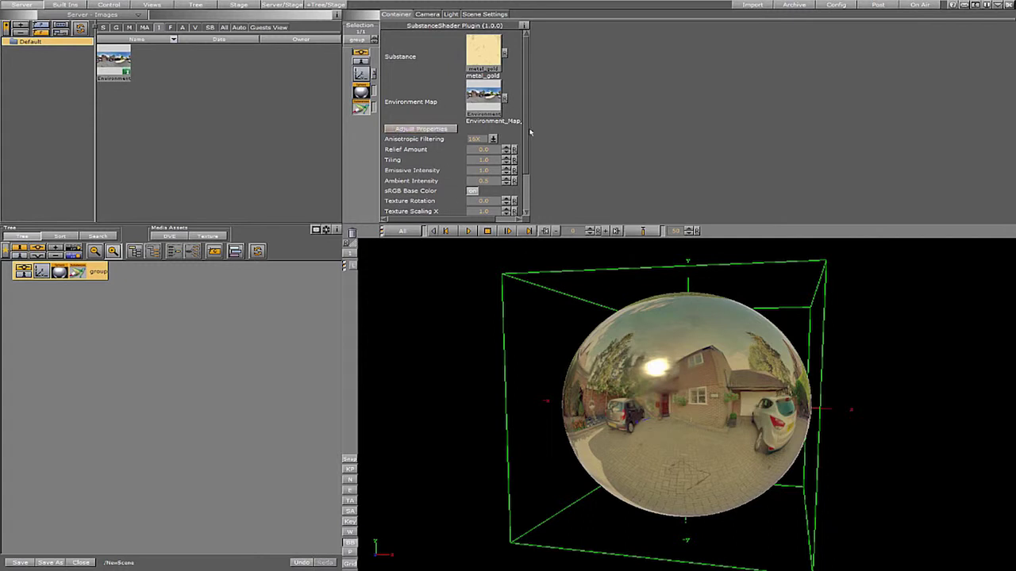
{"action": "left_click_drag", "start_coordinate": [525, 163], "coordinate": [530, 205]}
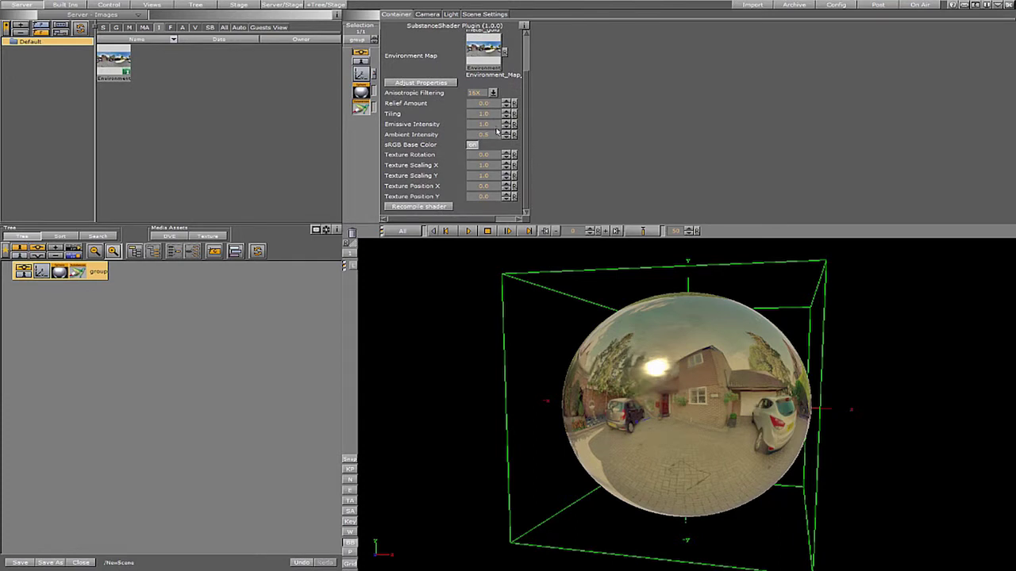
Set the gold substance's output size to 1024 in its adjustable properties.
{"action": "left_click", "coordinate": [449, 84]}
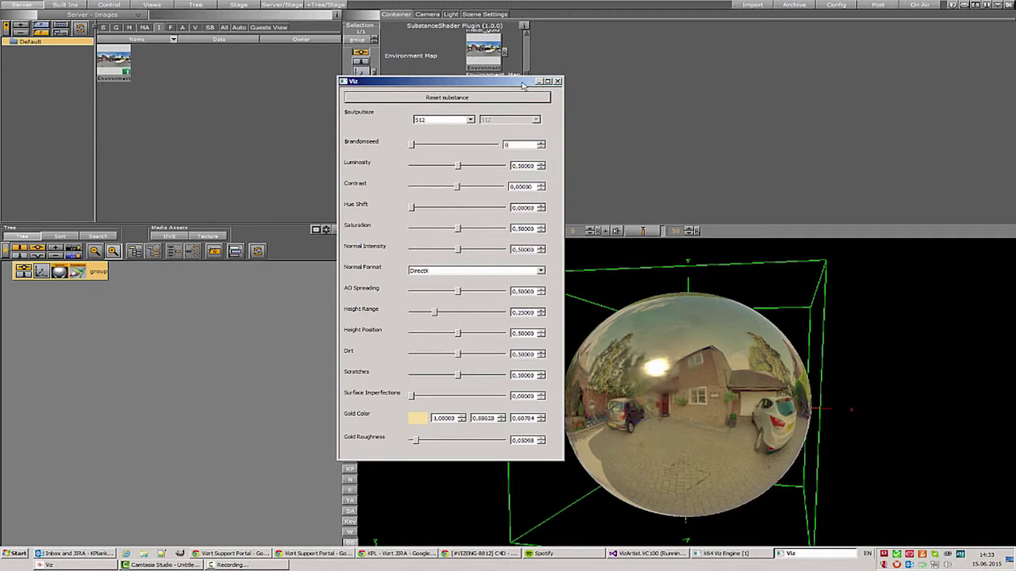
{"action": "left_click", "coordinate": [455, 120]}
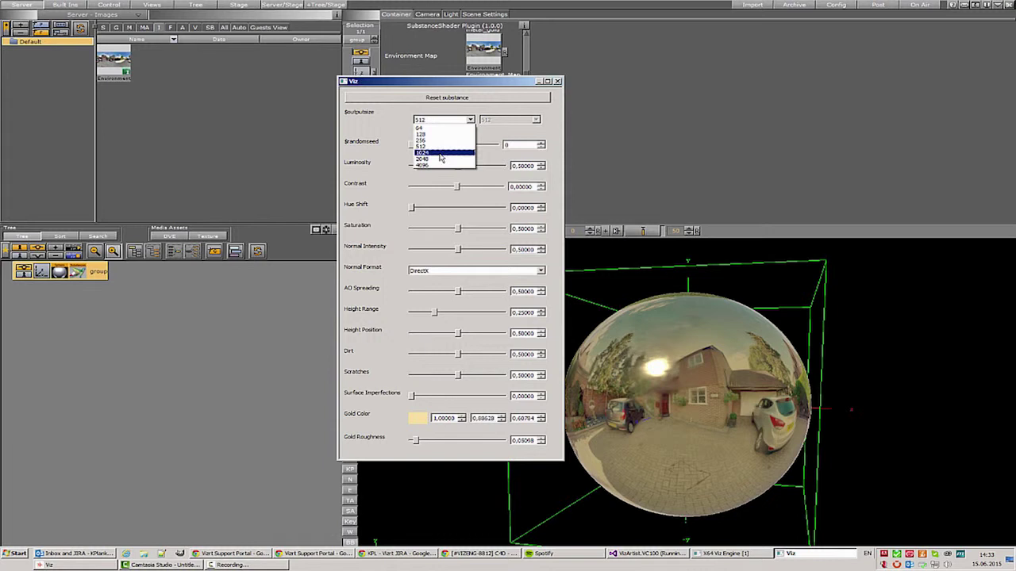
{"action": "left_click", "coordinate": [441, 153]}
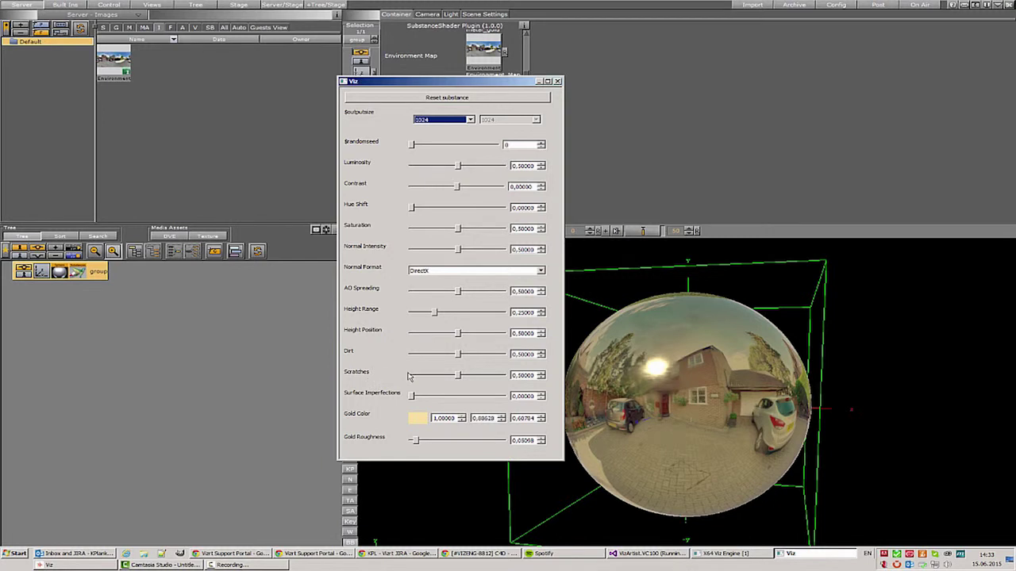
Raise Scratches to about 0.91 and Dirt to about 0.63, keeping Gold Roughness at 0.
{"action": "left_click_drag", "start_coordinate": [458, 376], "coordinate": [495, 376]}
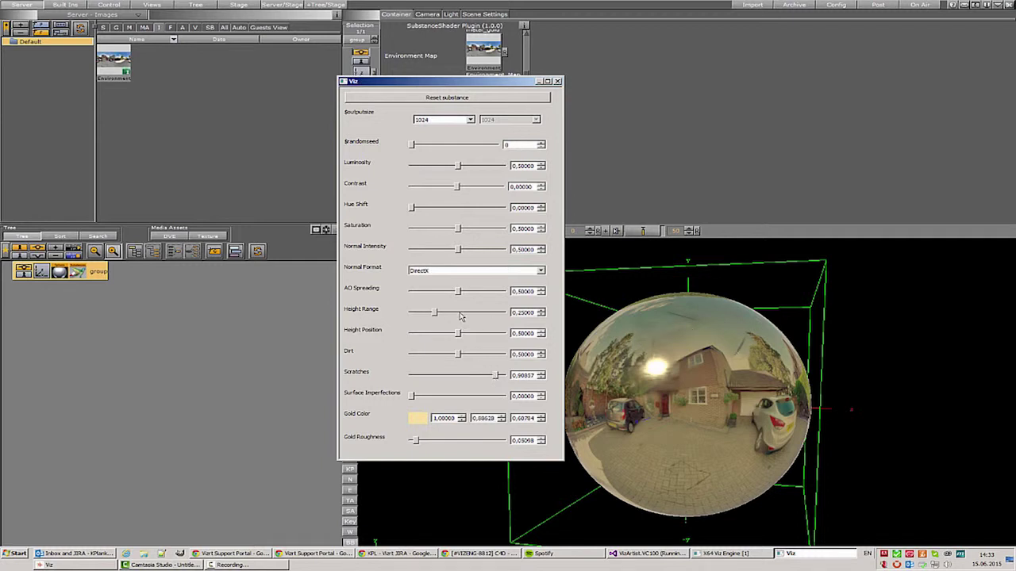
{"action": "left_click_drag", "start_coordinate": [456, 354], "coordinate": [490, 355]}
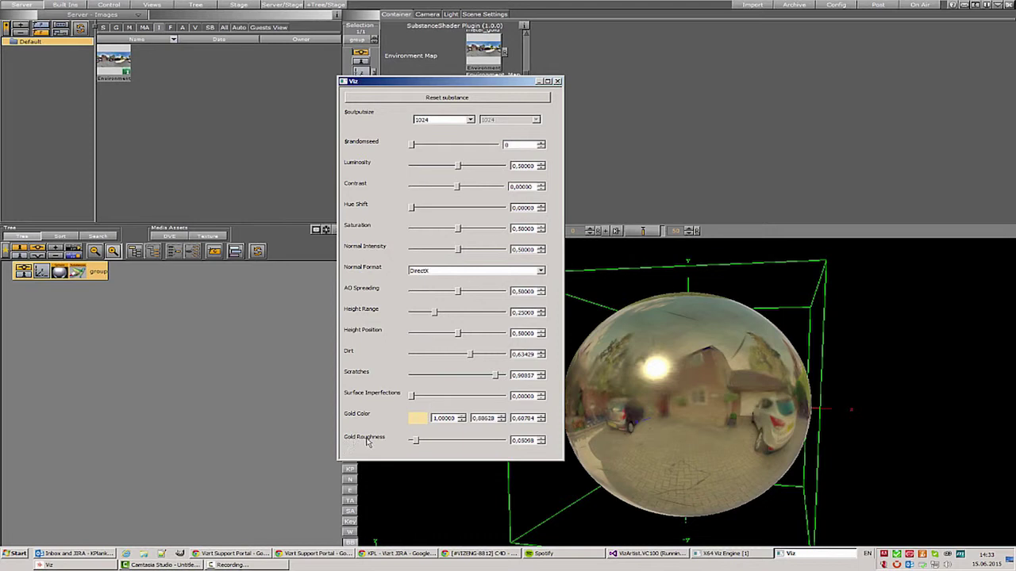
{"action": "left_click_drag", "start_coordinate": [417, 443], "coordinate": [425, 444]}
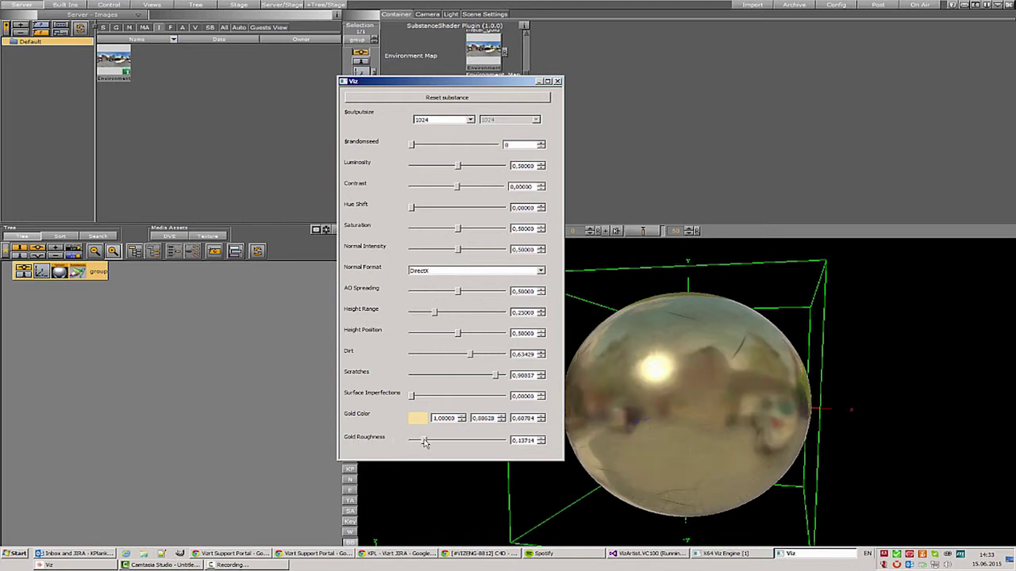
{"action": "left_click_drag", "start_coordinate": [425, 443], "coordinate": [405, 442]}
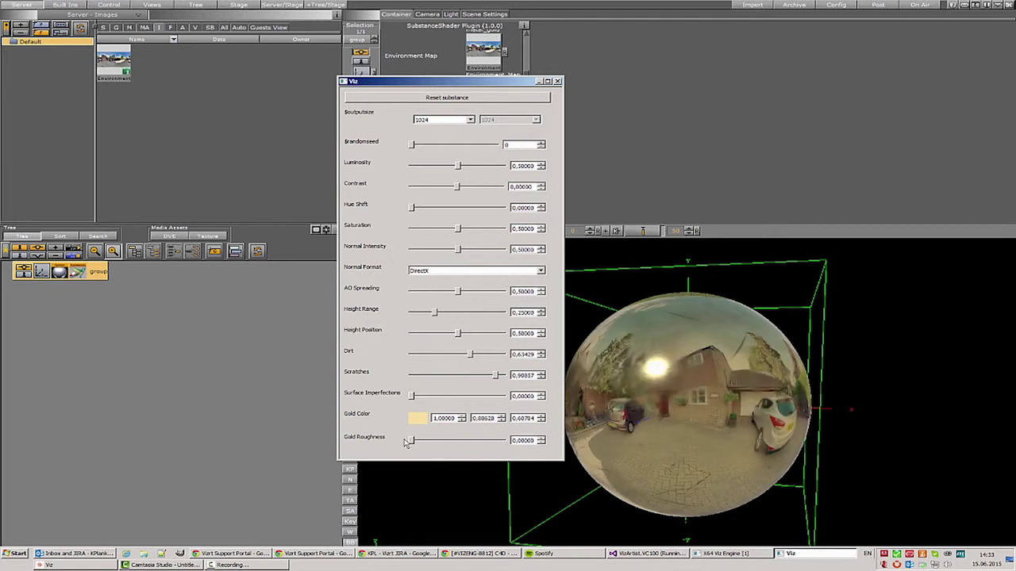
{"action": "left_click", "coordinate": [558, 81]}
Rotate the sphere's group to view the scuffed gold reflection of the house map from another angle.
{"action": "left_click_drag", "start_coordinate": [682, 341], "coordinate": [682, 395]}
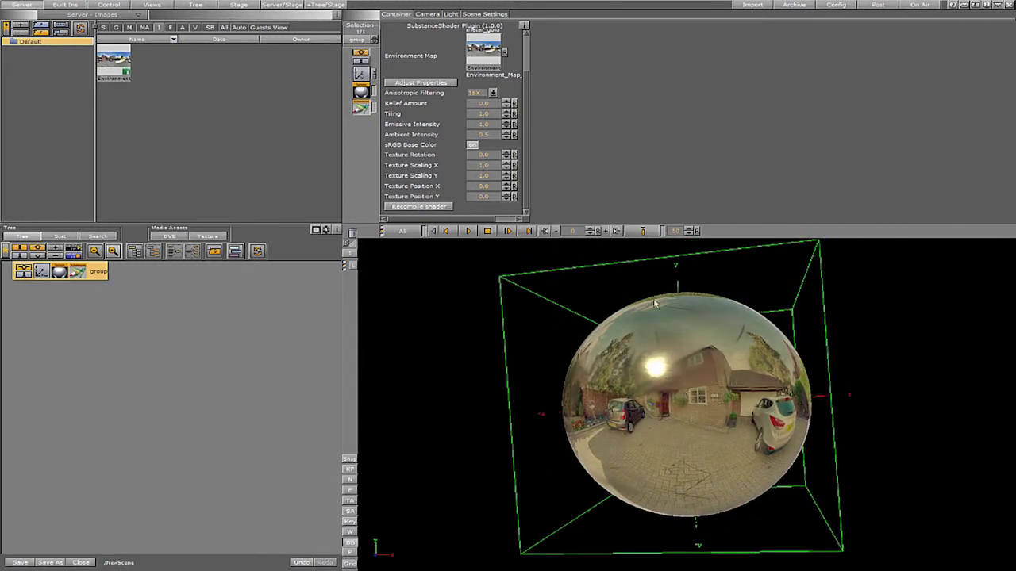
Nudge light 1 along X, then switch on light 2 and tint its colour toward blue.
{"action": "left_click", "coordinate": [451, 14]}
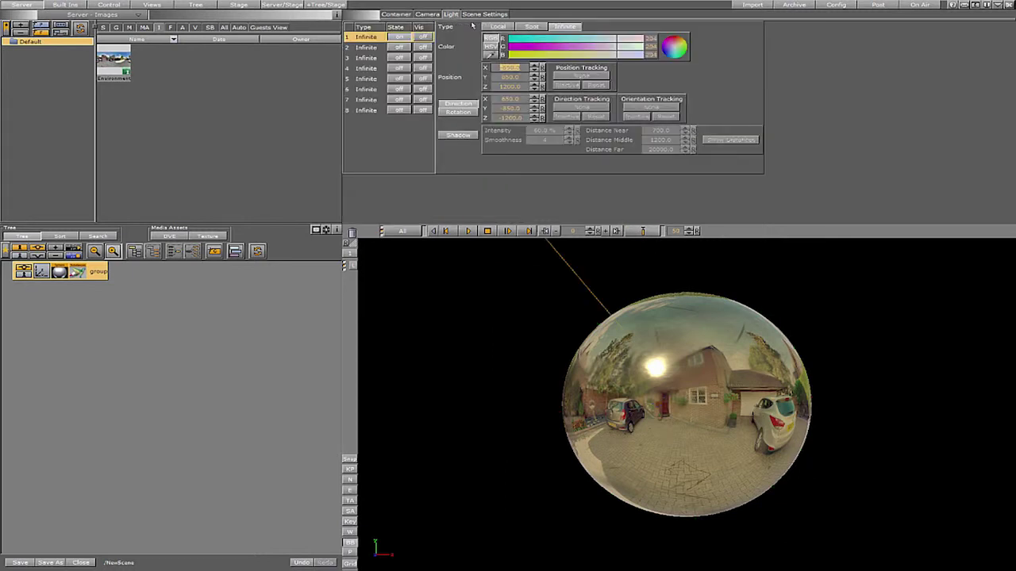
{"action": "left_click_drag", "start_coordinate": [502, 69], "coordinate": [536, 59]}
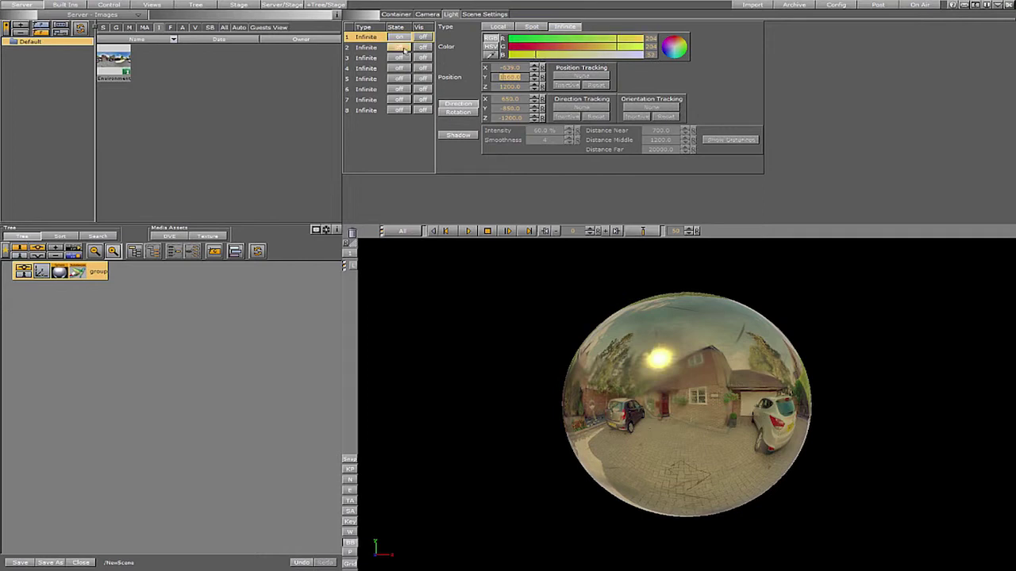
{"action": "left_click", "coordinate": [374, 47]}
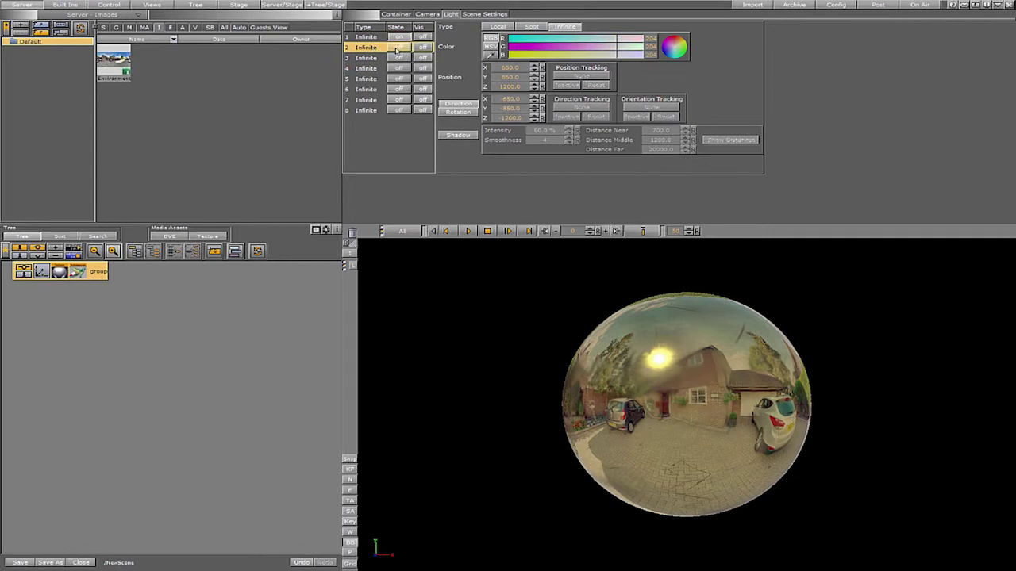
{"action": "left_click", "coordinate": [397, 49]}
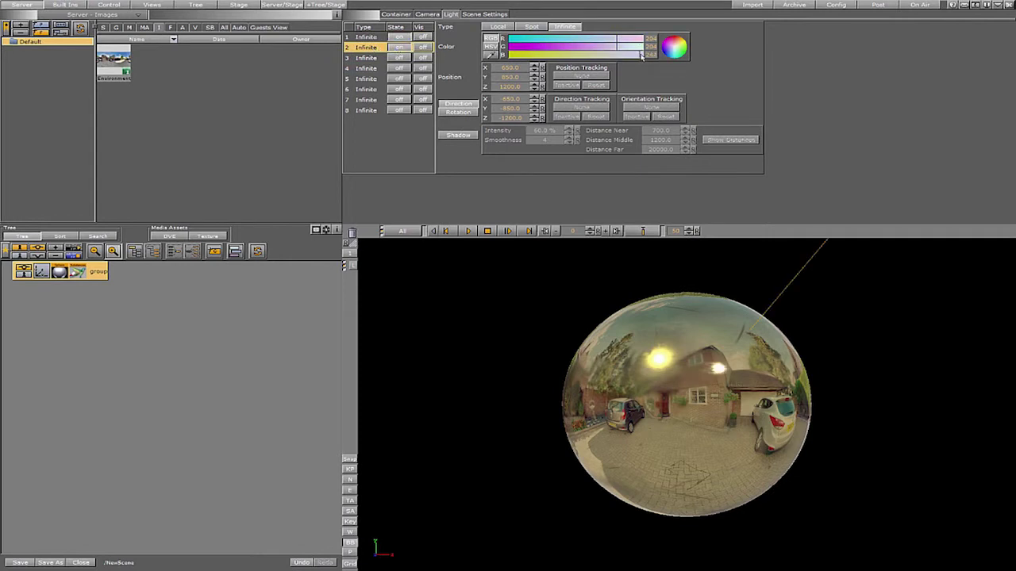
{"action": "left_click", "coordinate": [603, 51]}
{"action": "left_click_drag", "start_coordinate": [603, 51], "coordinate": [533, 42]}
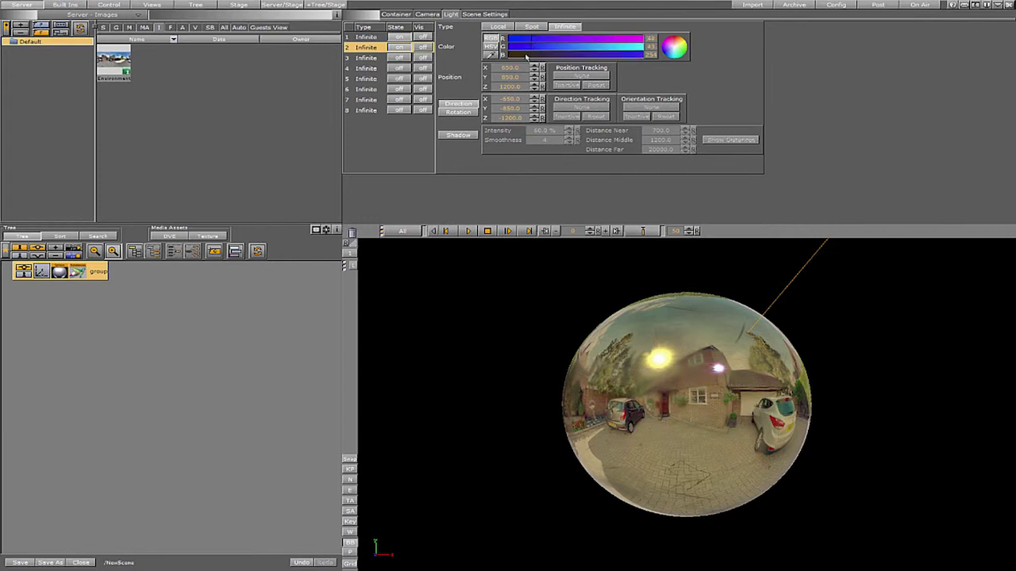
Move light 2 along Y and to the right along X, then switch light 1 on.
{"action": "left_click_drag", "start_coordinate": [503, 77], "coordinate": [524, 78]}
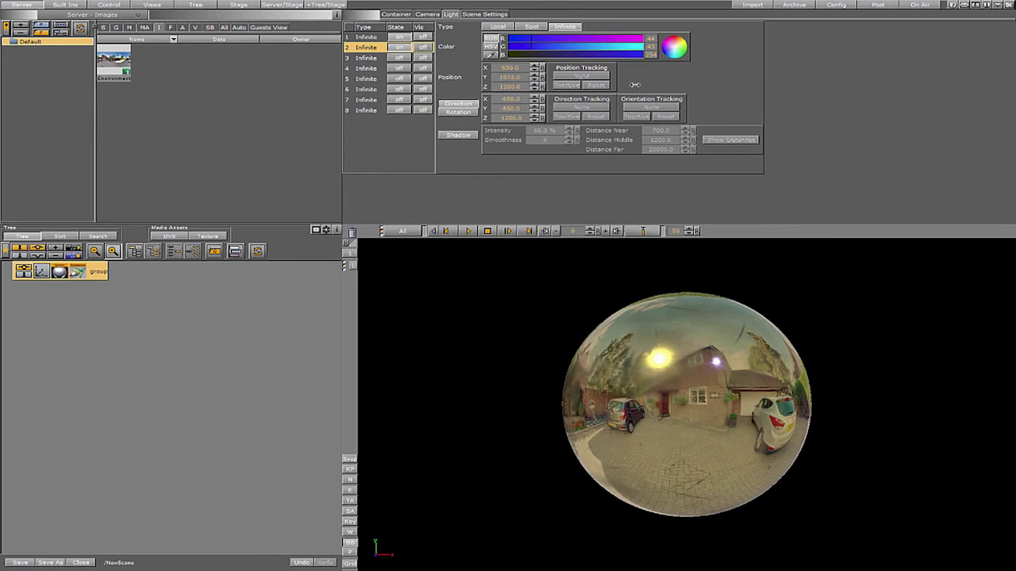
{"action": "left_click", "coordinate": [515, 77]}
{"action": "left_click_drag", "start_coordinate": [506, 69], "coordinate": [731, 89]}
{"action": "left_click_drag", "start_coordinate": [838, 93], "coordinate": [838, 93]}
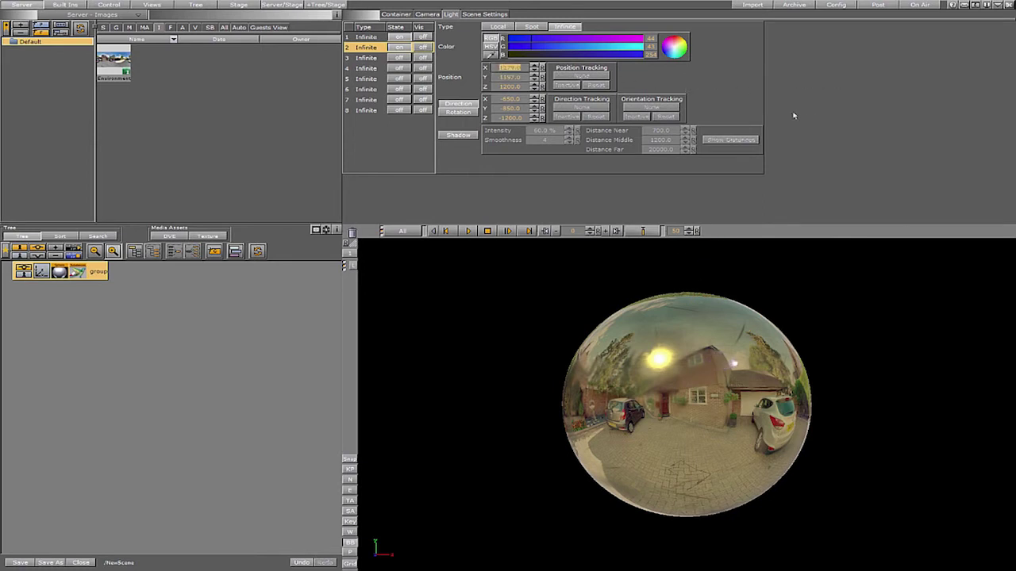
{"action": "left_click", "coordinate": [402, 38]}
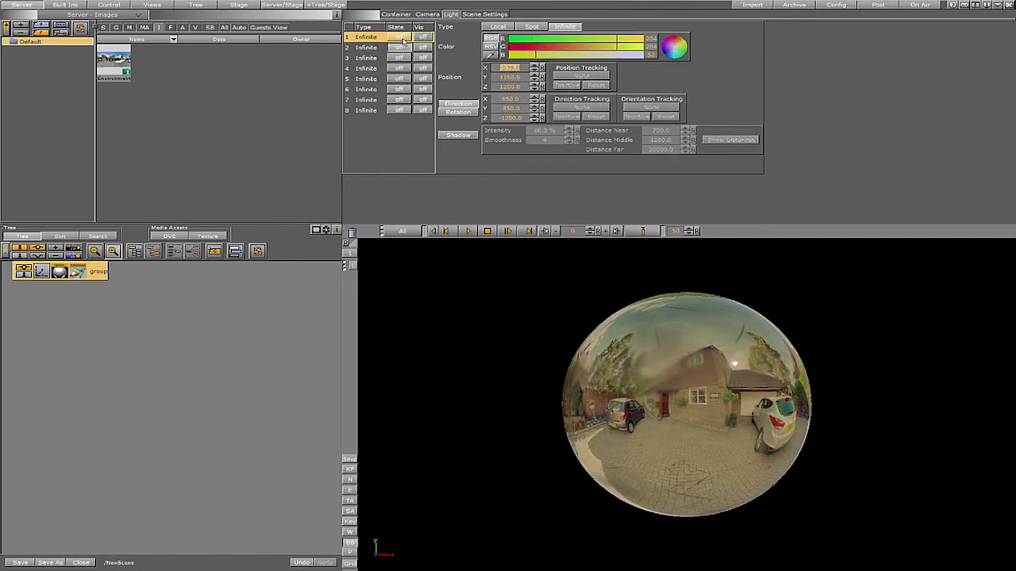
{"action": "left_click", "coordinate": [401, 38]}
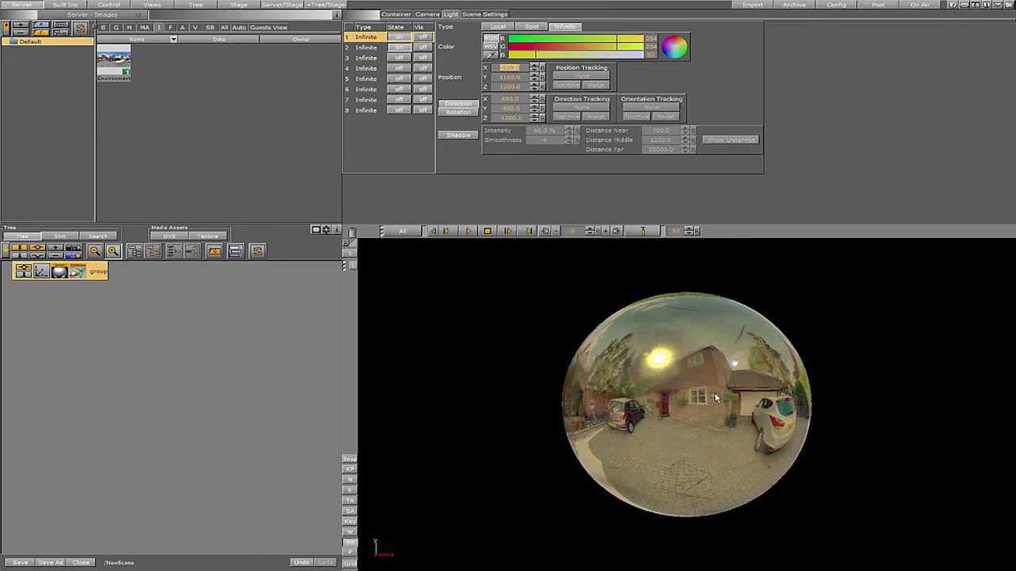